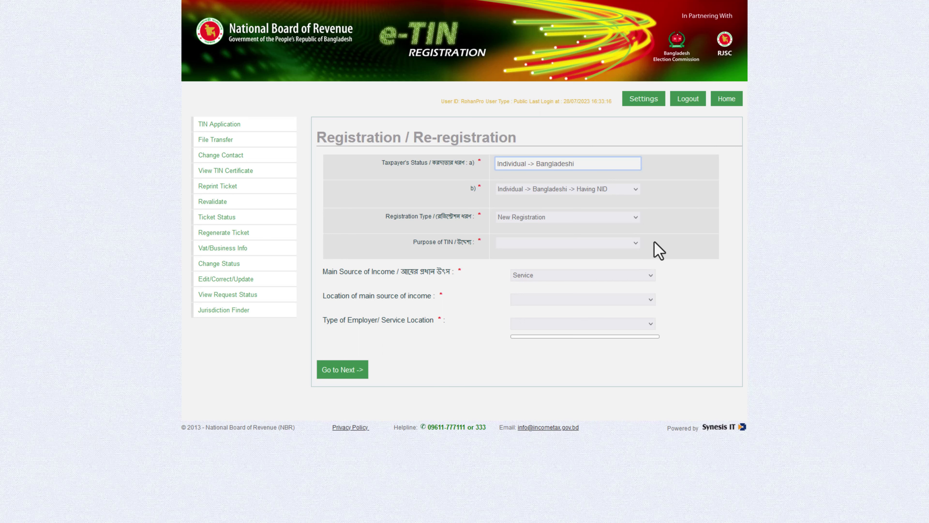
Register as a new Company (Private Limited Company) with Business (Ltd. Company) income, then continue.
{"action": "key", "text": "c"}
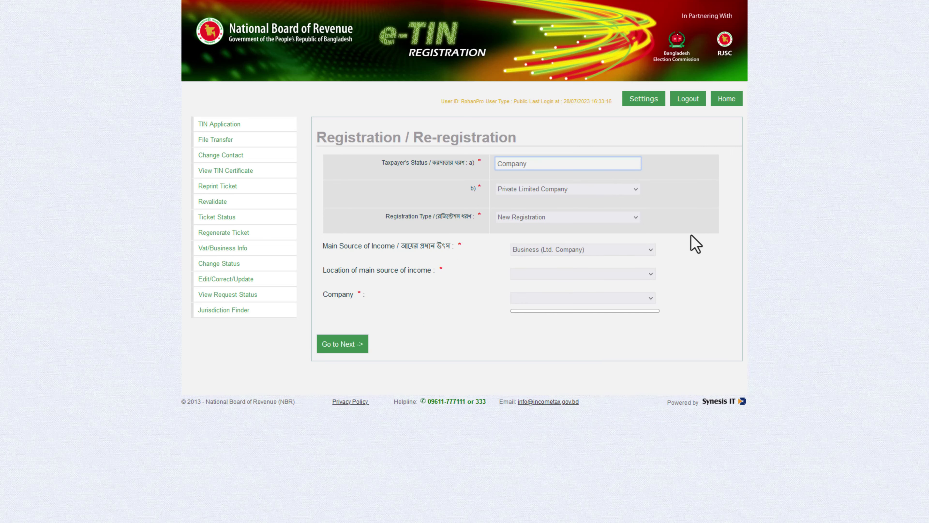
{"action": "left_click", "coordinate": [551, 190]}
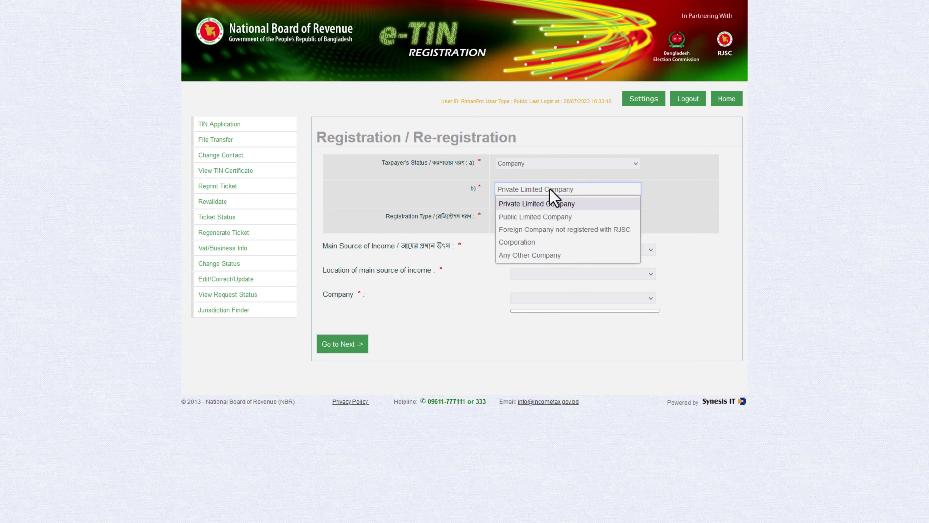
{"action": "left_click", "coordinate": [550, 202]}
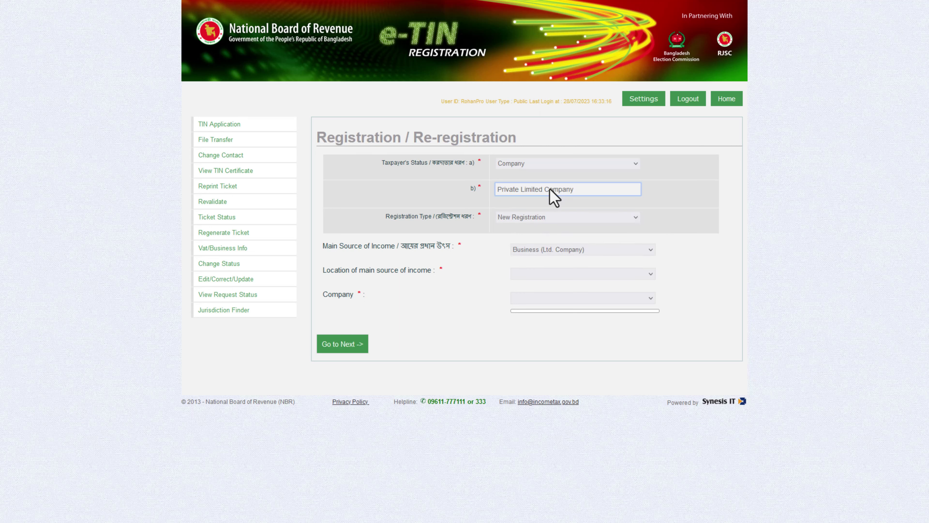
{"action": "left_click", "coordinate": [553, 218]}
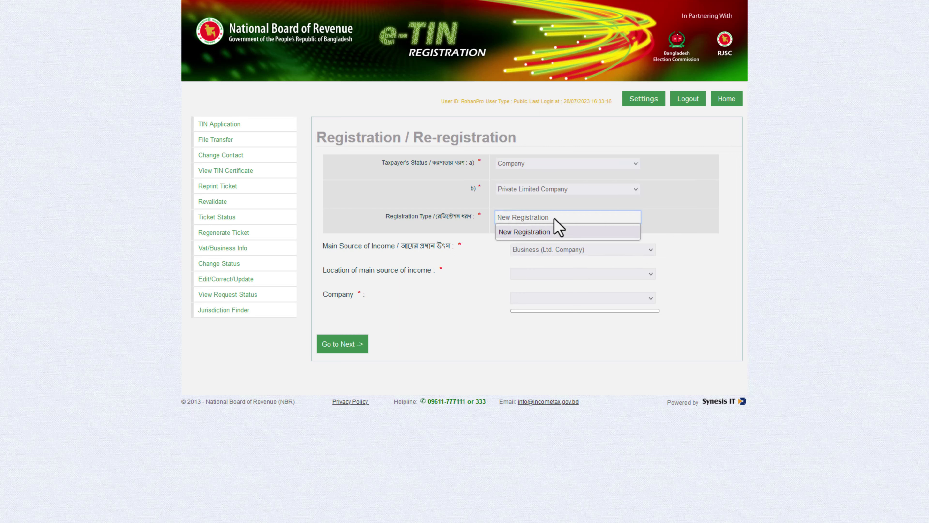
{"action": "left_click", "coordinate": [559, 237]}
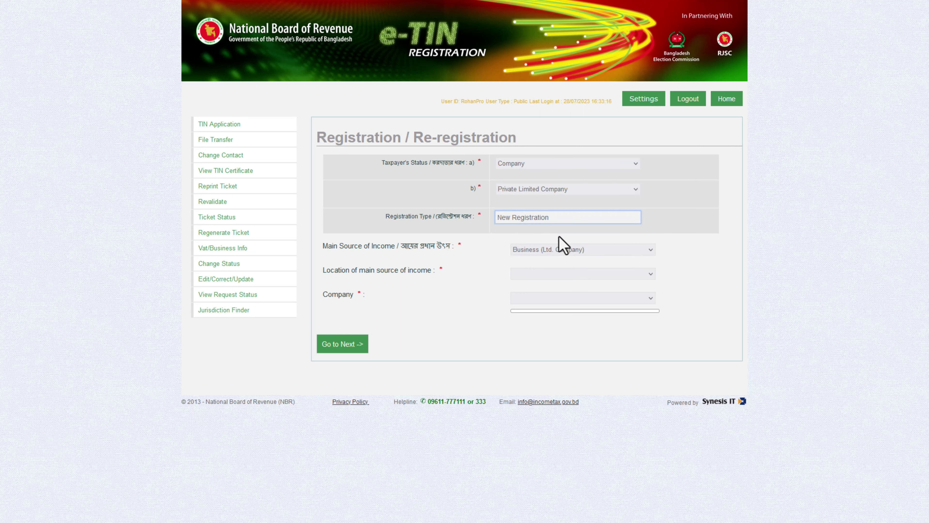
{"action": "left_click", "coordinate": [564, 254]}
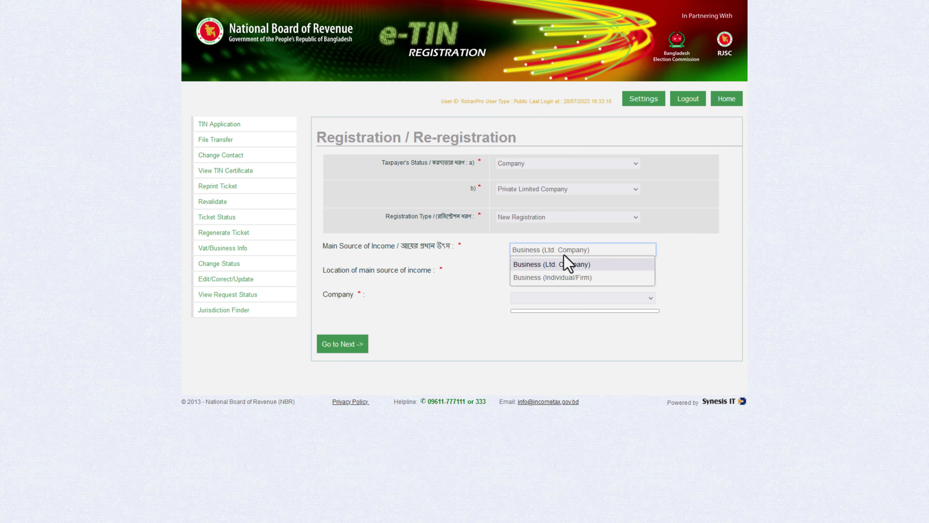
{"action": "left_click", "coordinate": [571, 278]}
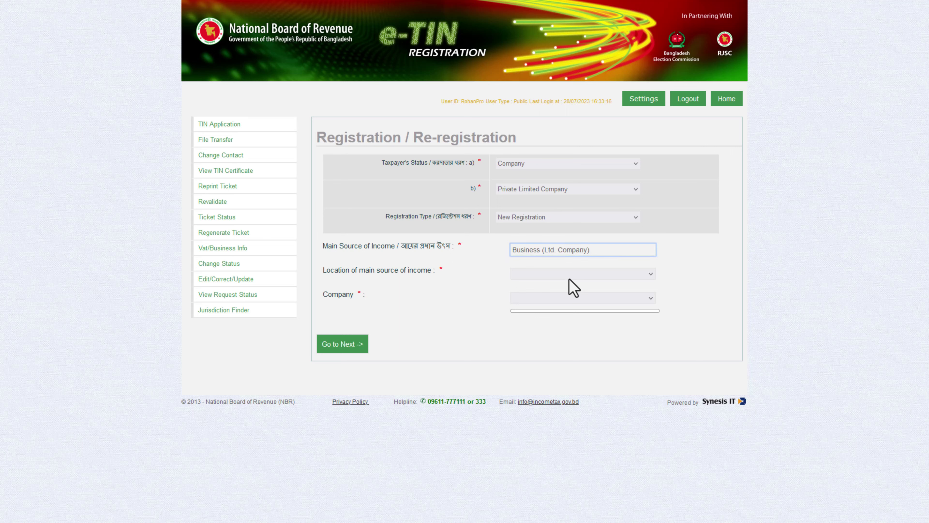
{"action": "left_click", "coordinate": [342, 386]}
{"action": "left_click", "coordinate": [535, 184]}
Enter the incorporation number and set the incorporation date to 25/07/2023.
{"action": "type", "text": "/"}
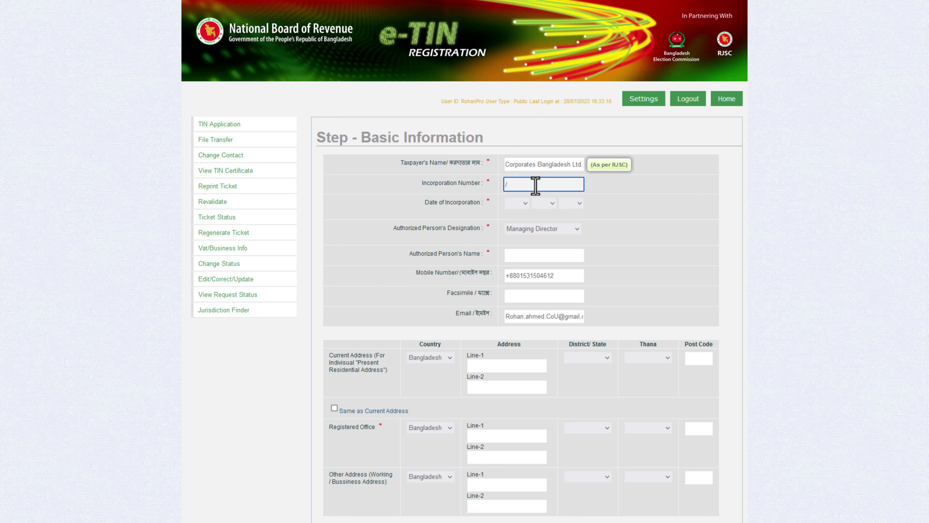
{"action": "type", "text": "rjs"}
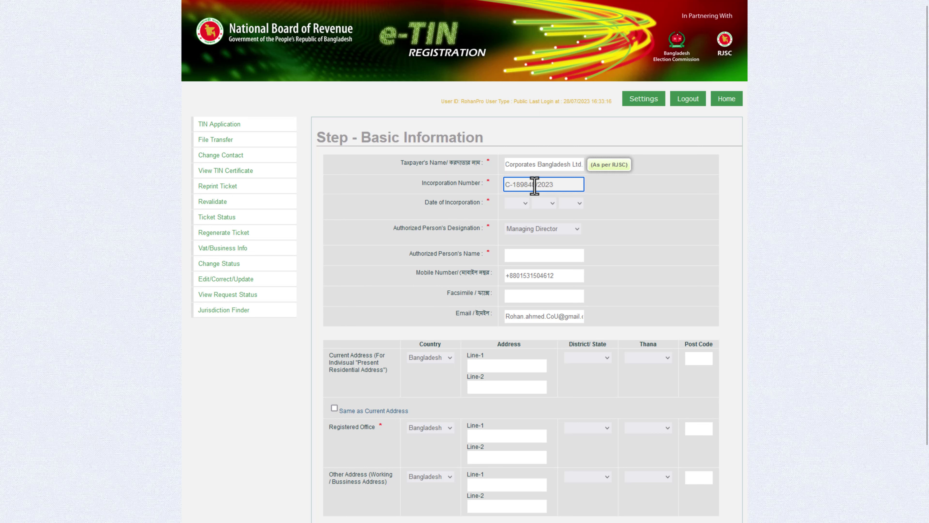
{"action": "left_click", "coordinate": [523, 204]}
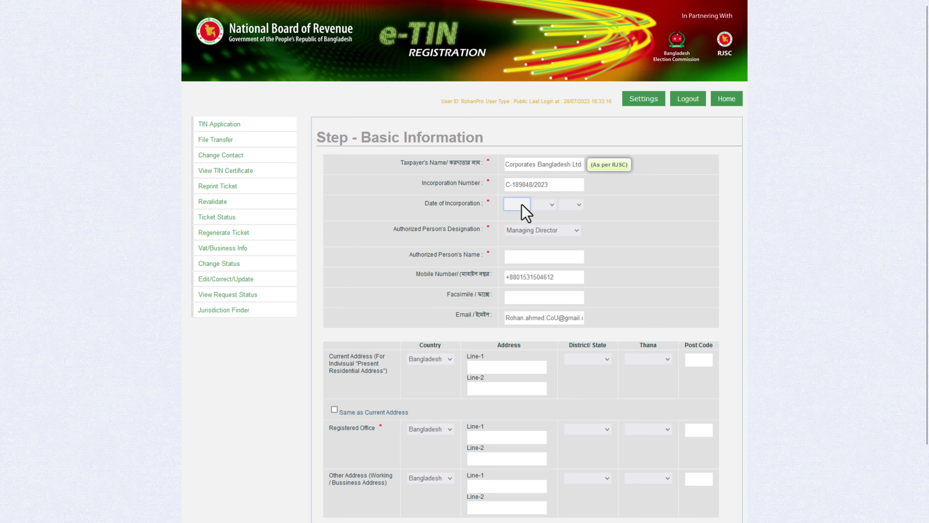
{"action": "scroll", "coordinate": [519, 417], "scroll_direction": "down", "scroll_amount": 4}
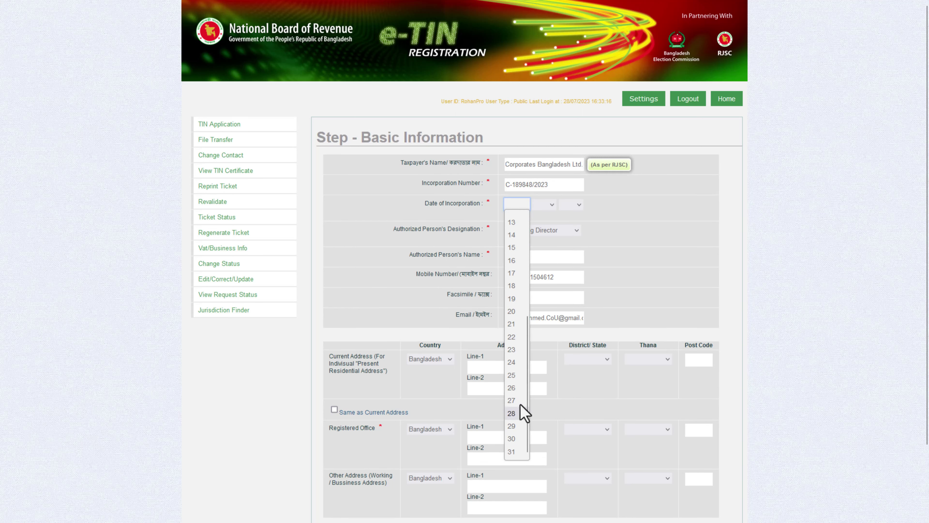
{"action": "left_click", "coordinate": [520, 377]}
{"action": "left_click", "coordinate": [544, 205]}
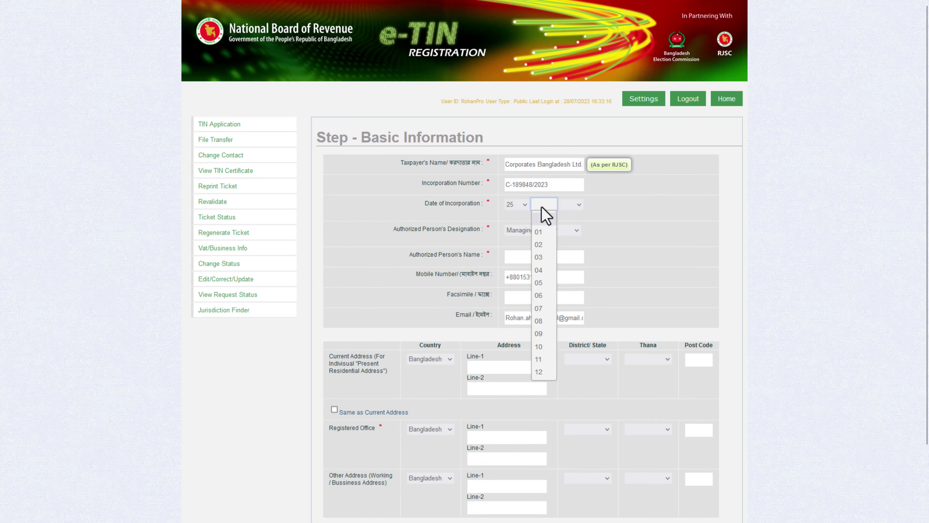
{"action": "left_click", "coordinate": [538, 309]}
{"action": "left_click", "coordinate": [571, 207]}
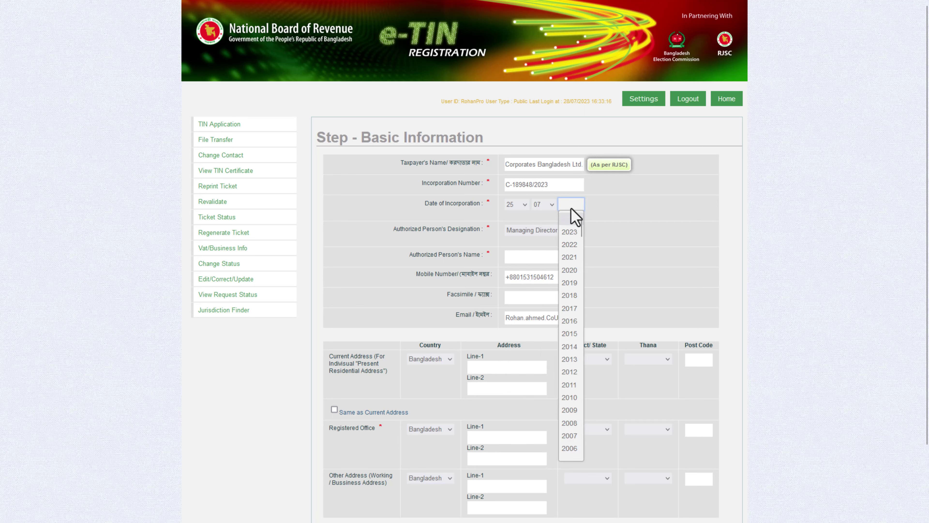
{"action": "left_click", "coordinate": [572, 232]}
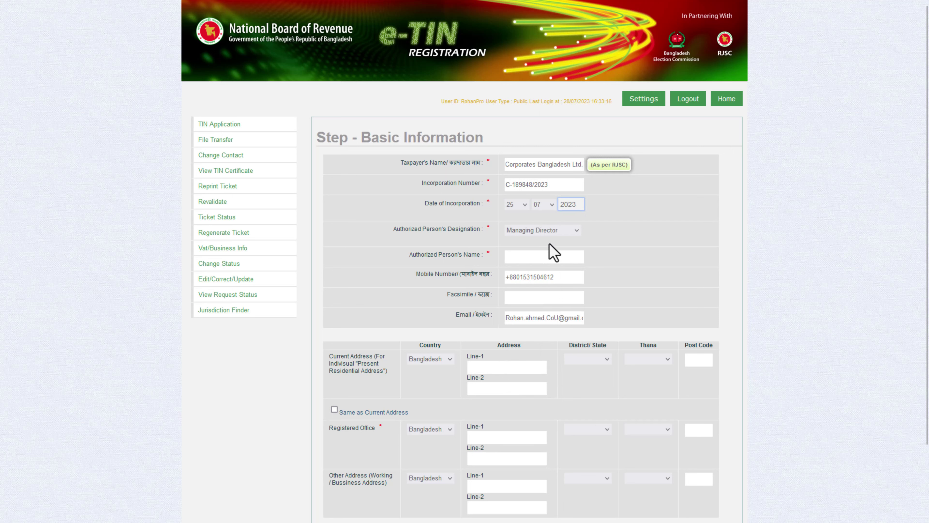
Set designation to Any Person responsible for Company Affairs, then enter the authorised person's name and company e-mail.
{"action": "left_click", "coordinate": [542, 228]}
{"action": "left_click", "coordinate": [554, 310]}
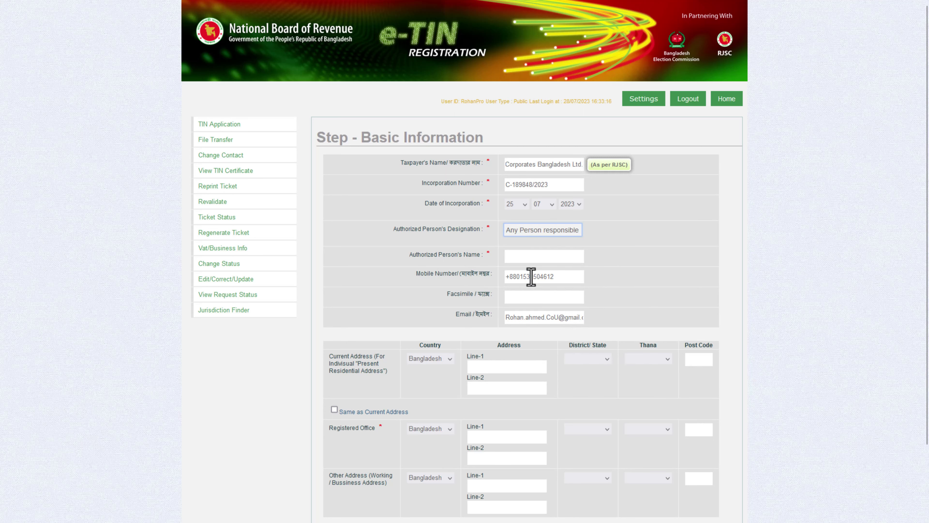
{"action": "left_click", "coordinate": [525, 261]}
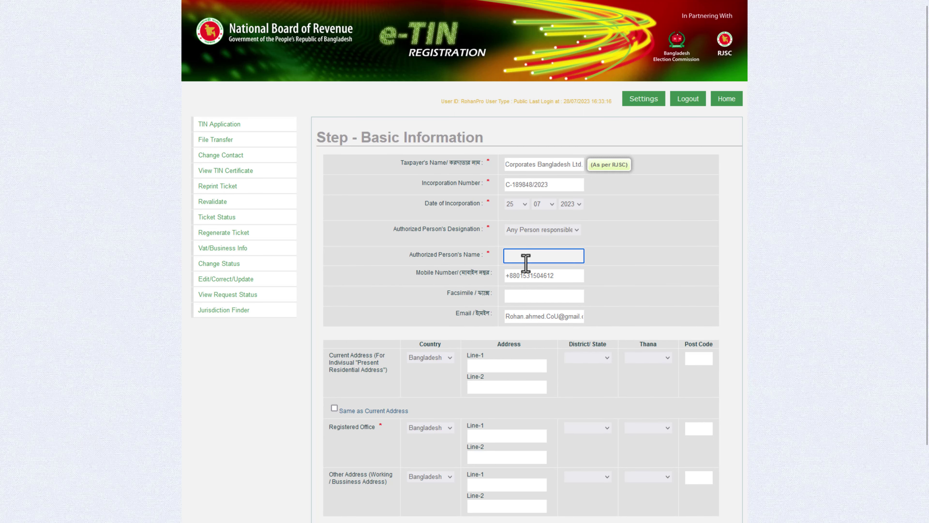
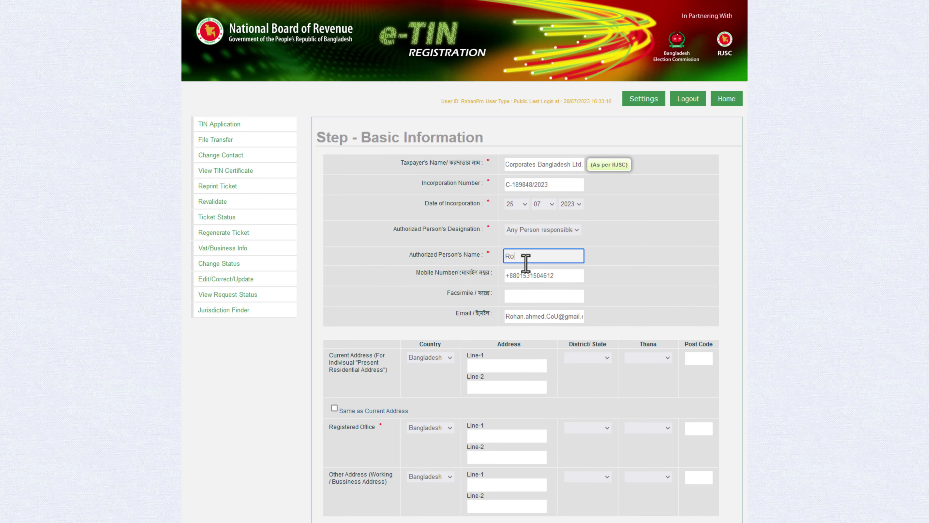
{"action": "key", "text": "Tab"}
{"action": "key", "text": "Tab"}
{"action": "key", "text": "Tab"}
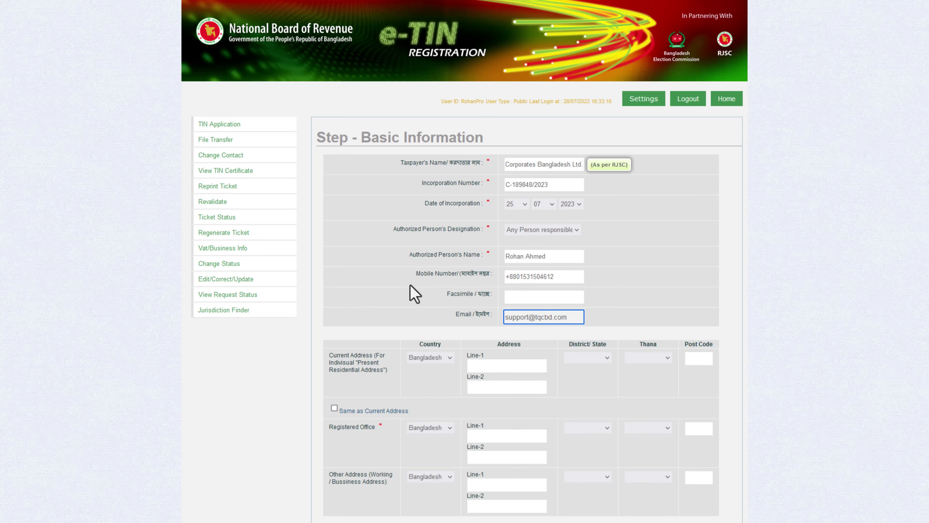
{"action": "scroll", "coordinate": [410, 285], "scroll_direction": "down", "scroll_amount": 2}
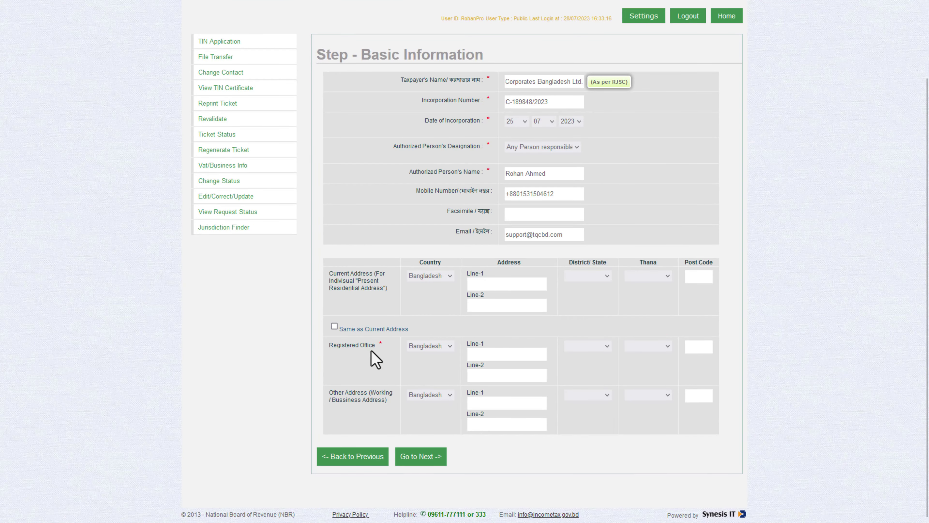
Fill in the company's current address and proceed to the Final Preview.
{"action": "left_click", "coordinate": [488, 288]}
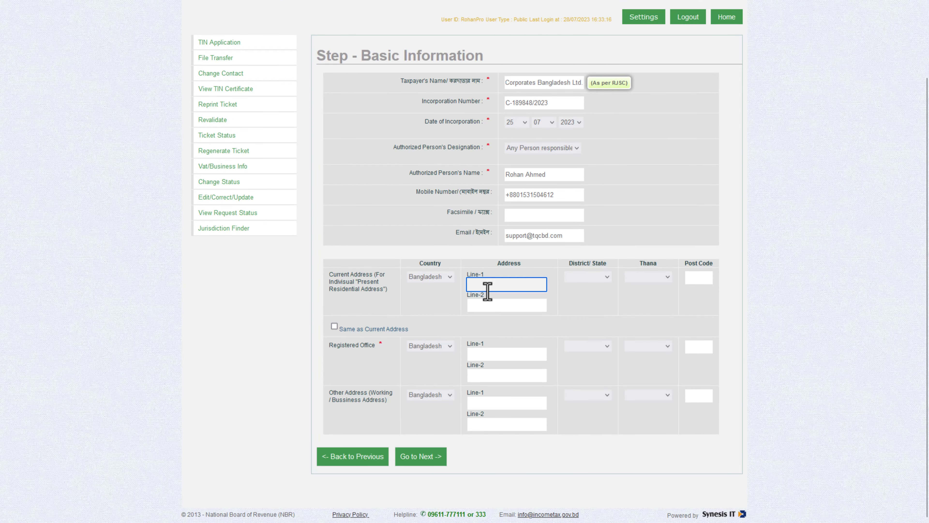
{"action": "type", "text": "/ad"}
{"action": "left_click", "coordinate": [421, 456]}
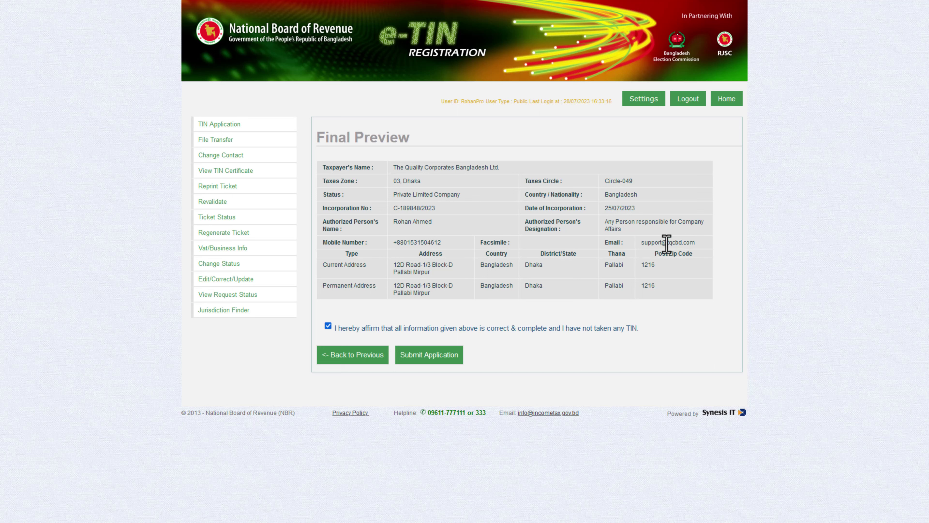
Review the permanent address details, affirm the information is correct, and submit the application.
{"action": "left_click_drag", "start_coordinate": [660, 291], "coordinate": [333, 262]}
{"action": "left_click", "coordinate": [327, 325]}
{"action": "left_click", "coordinate": [430, 358]}
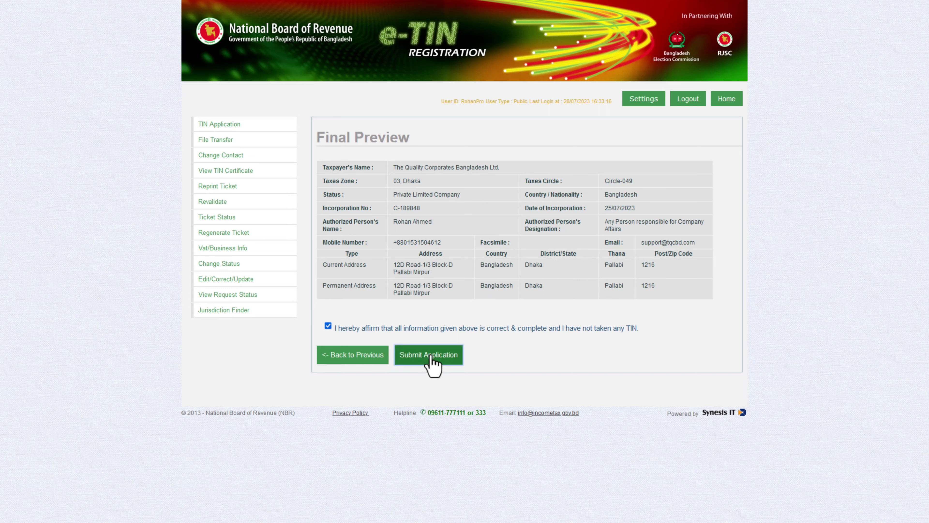